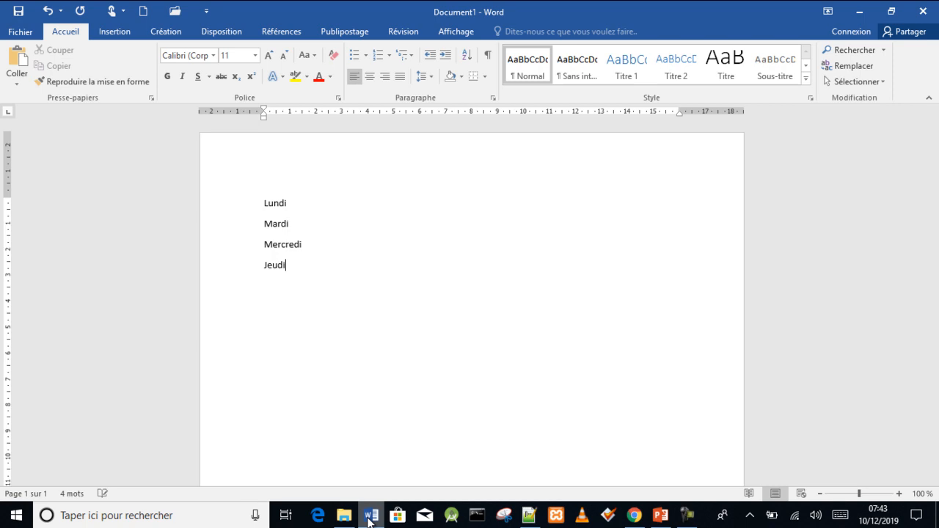
- Add Vendredi, Samedi and Dimanche as new lines below Jeudi to complete the list of weekdays
{"action": "type", "text": "Vendredi"}
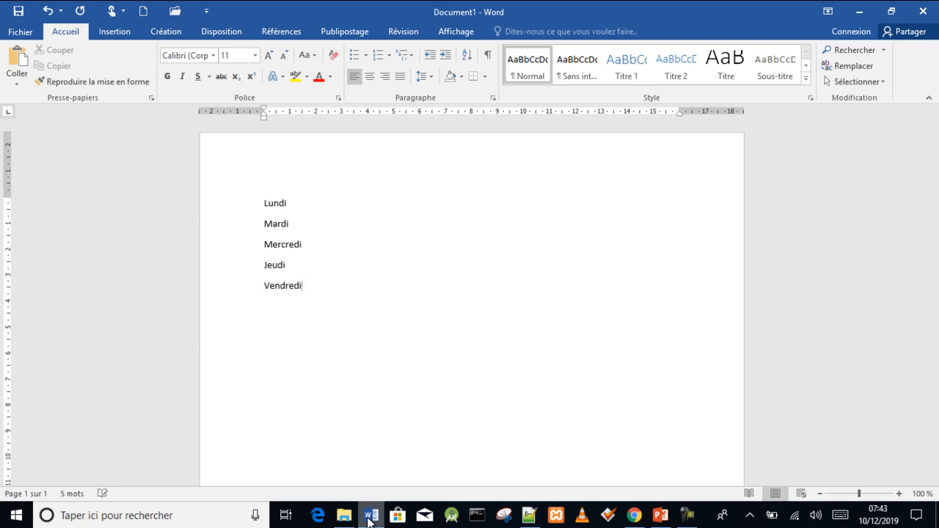
{"action": "key", "text": "Return"}
{"action": "type", "text": "Samedi"}
{"action": "key", "text": "Return"}
{"action": "type", "text": "Dimanc"}
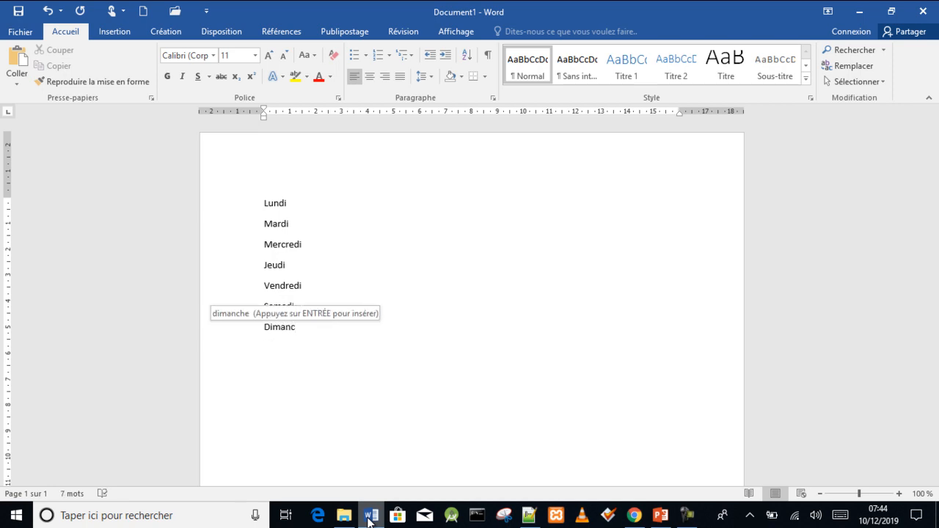
{"action": "key", "text": "Return"}
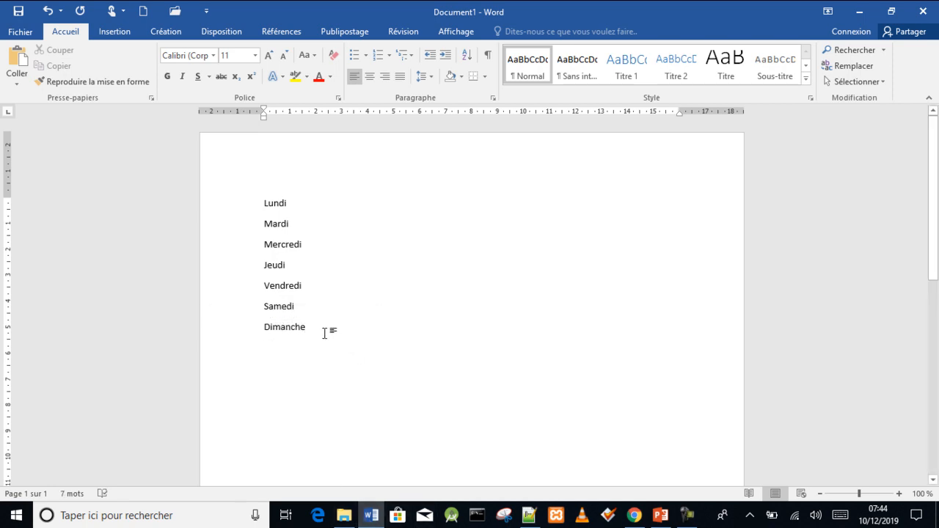
- Select all the weekday lines and set their font size to 20
{"action": "left_click", "coordinate": [289, 234], "text": "shift"}
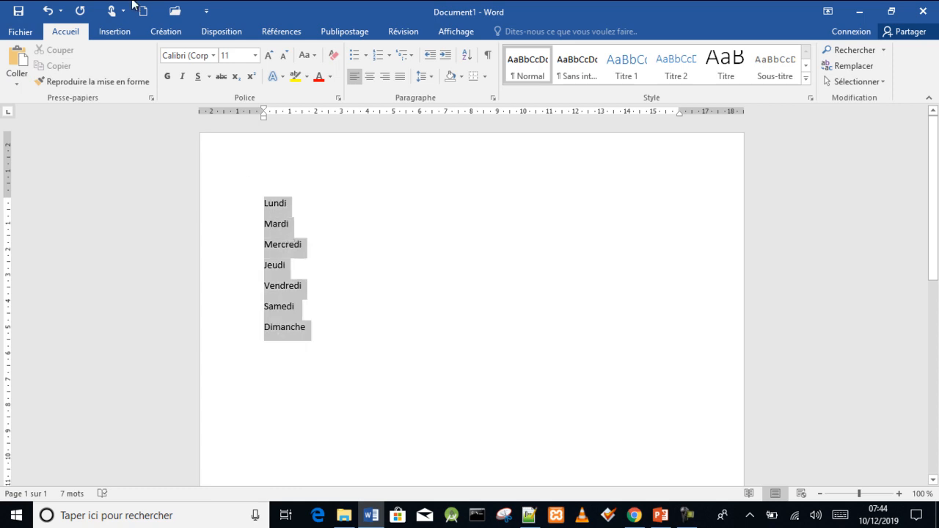
{"action": "left_click", "coordinate": [255, 57]}
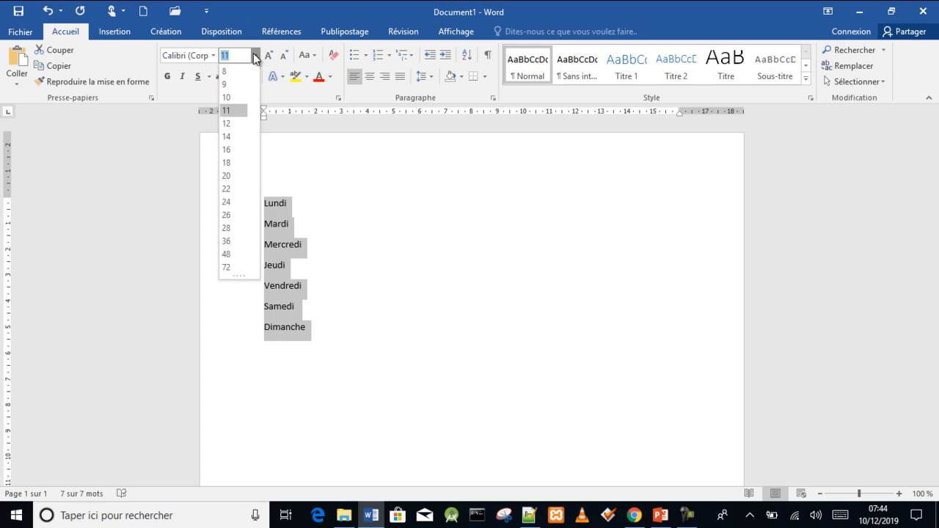
{"action": "left_click", "coordinate": [226, 176]}
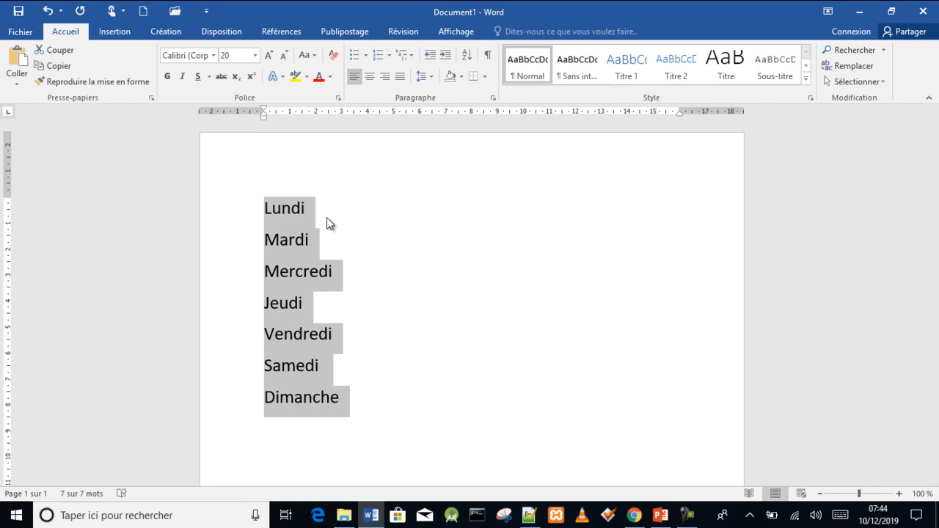
{"action": "left_click", "coordinate": [327, 217]}
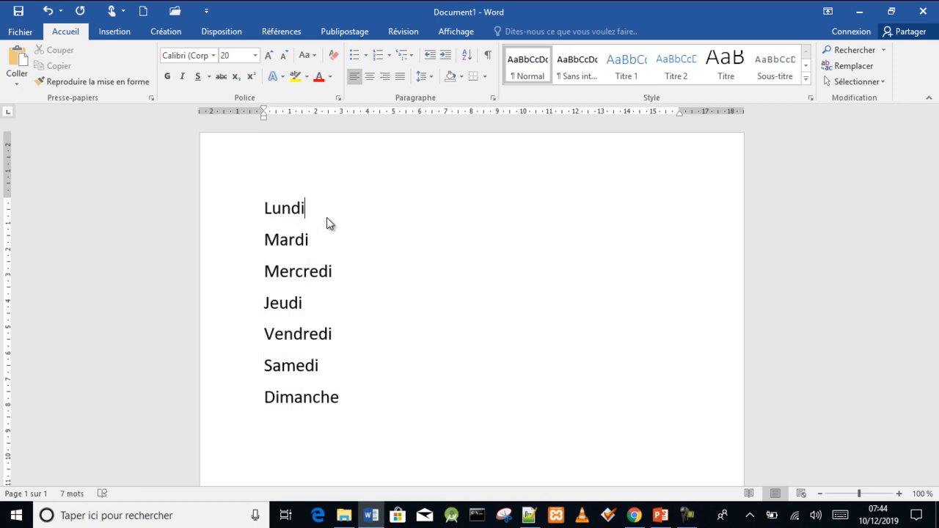
{"action": "left_click", "coordinate": [318, 327]}
{"action": "left_click", "coordinate": [336, 373]}
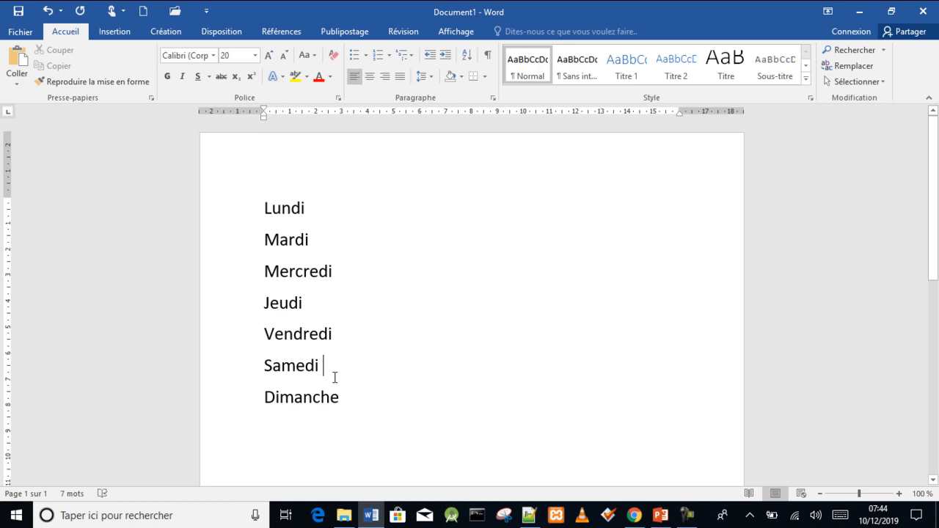
- Select the whole weekday list and start defining a new bullet from a symbol
{"action": "left_click_drag", "start_coordinate": [342, 400], "coordinate": [243, 203]}
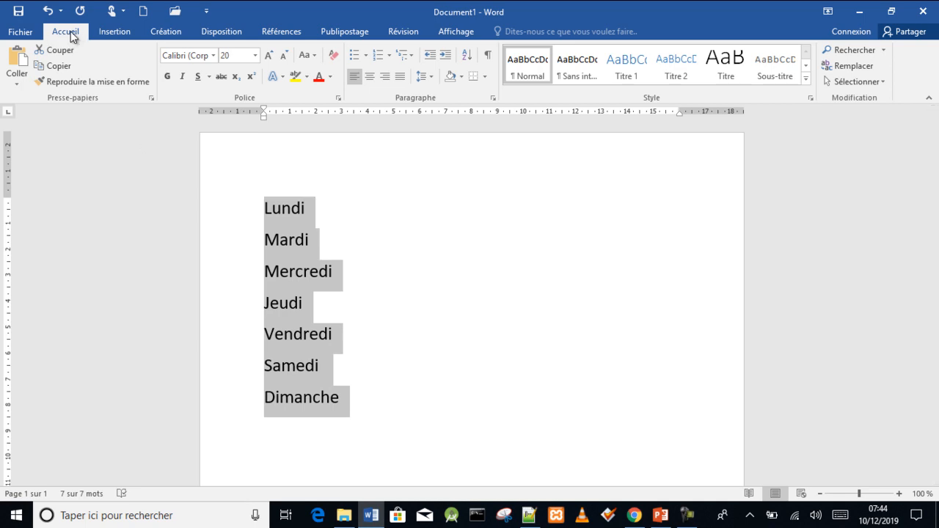
{"action": "left_click", "coordinate": [366, 57]}
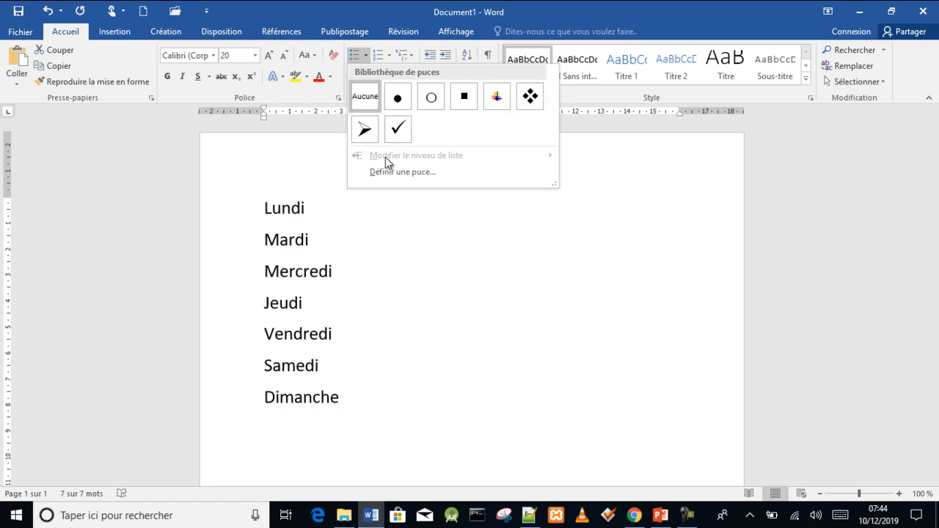
{"action": "left_click", "coordinate": [408, 173]}
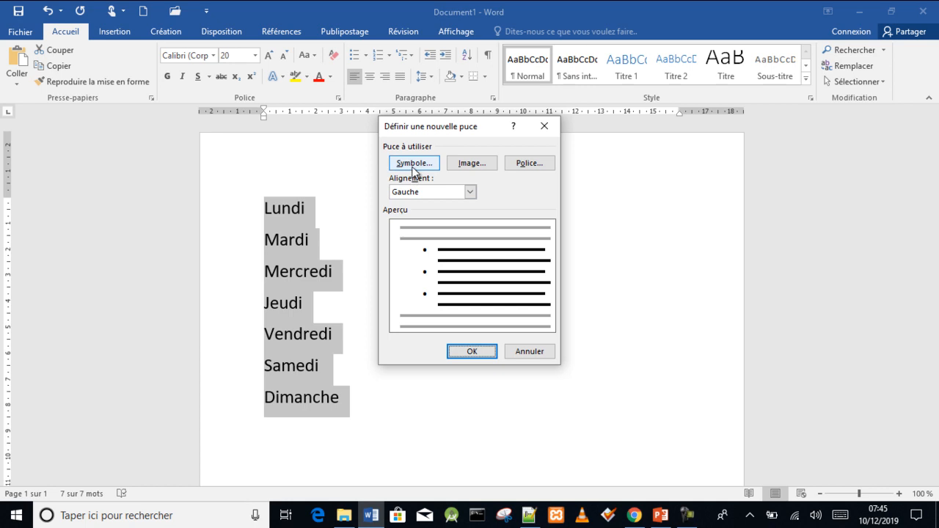
{"action": "left_click", "coordinate": [413, 164]}
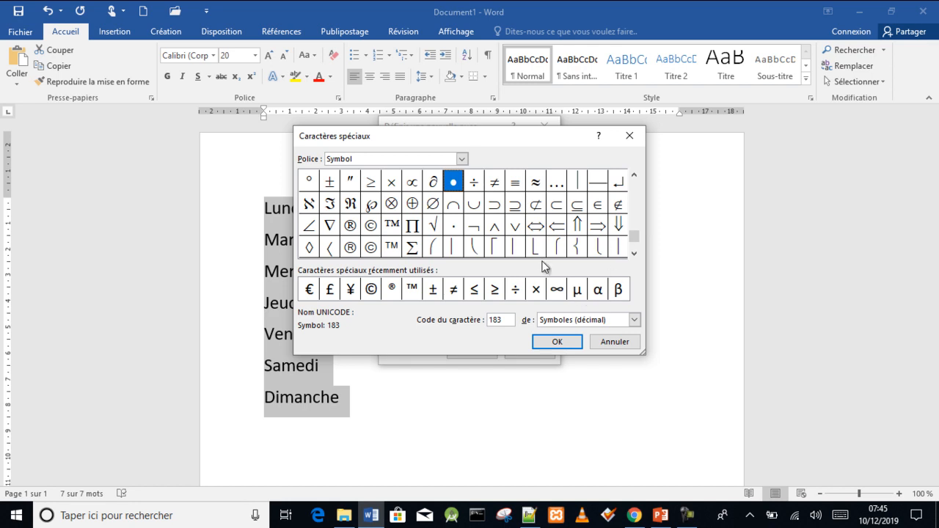
- Browse the symbol fonts and characters available for the new bullet
{"action": "left_click_drag", "start_coordinate": [633, 214], "coordinate": [634, 174]}
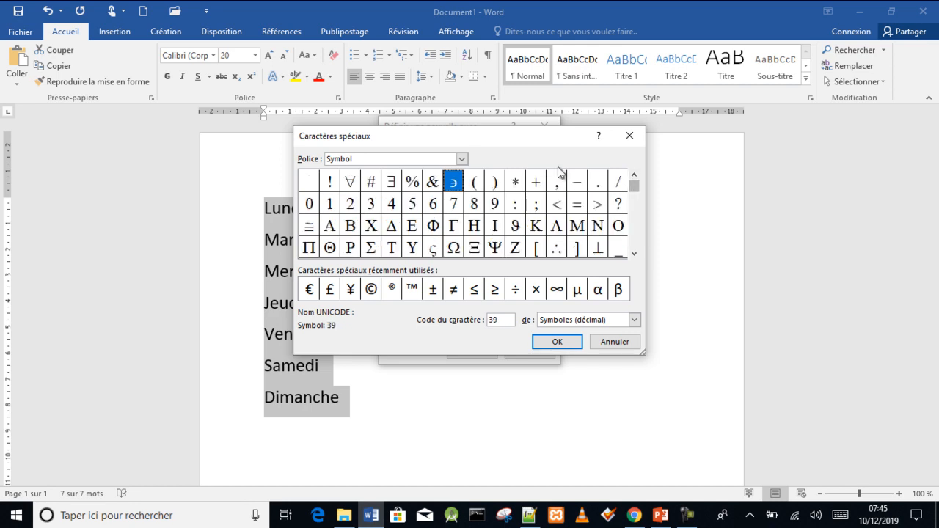
{"action": "left_click", "coordinate": [461, 159]}
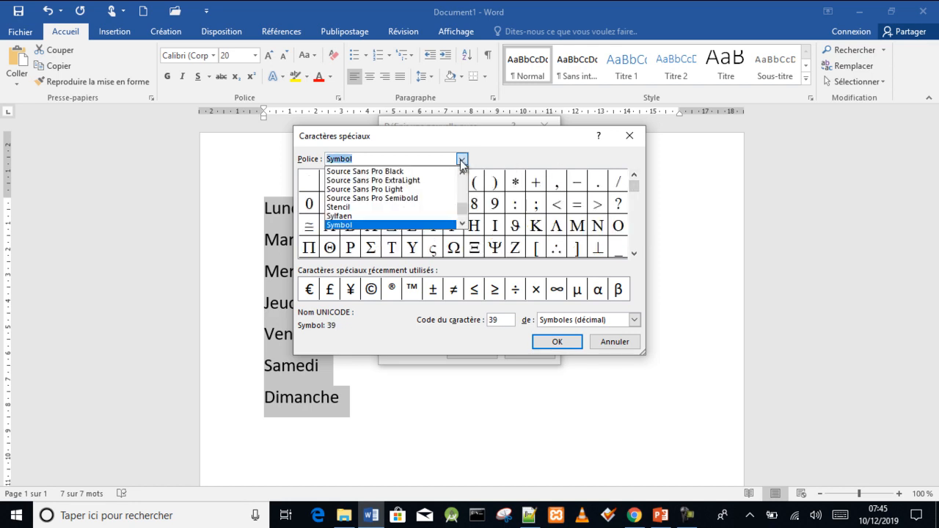
{"action": "left_click", "coordinate": [461, 171]}
{"action": "left_click", "coordinate": [462, 171]}
{"action": "left_click", "coordinate": [461, 171]}
{"action": "left_click", "coordinate": [461, 172]}
{"action": "left_click", "coordinate": [461, 172]}
{"action": "left_click", "coordinate": [461, 171]}
{"action": "left_click", "coordinate": [462, 172]}
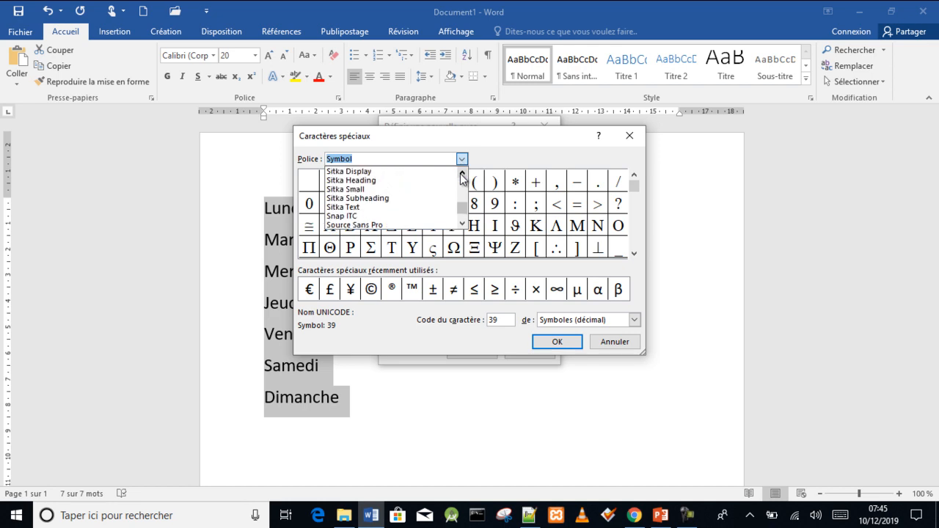
{"action": "left_click", "coordinate": [414, 181]}
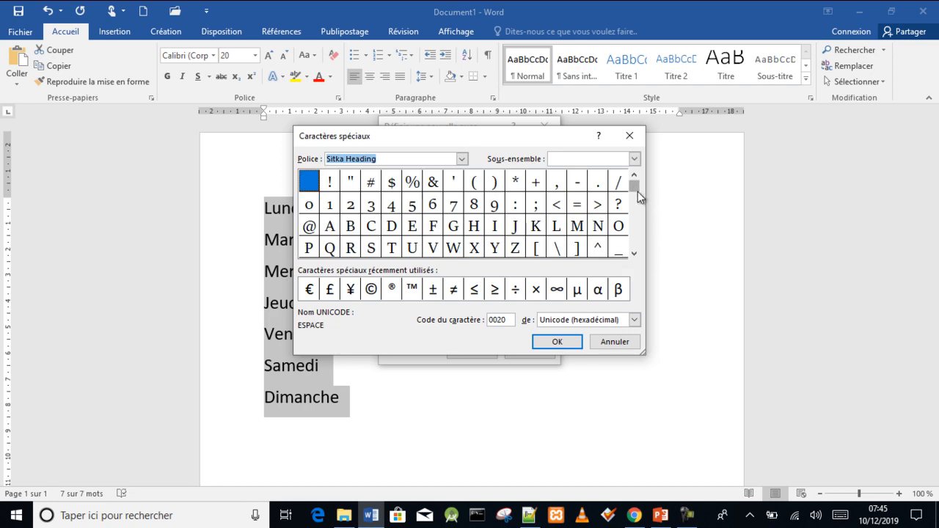
{"action": "left_click", "coordinate": [461, 158]}
{"action": "left_click", "coordinate": [415, 216]}
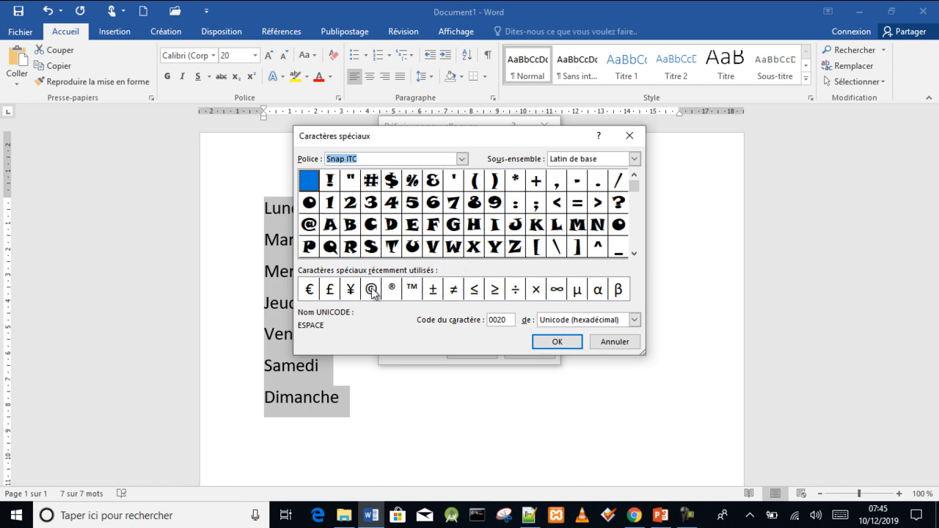
{"action": "left_click", "coordinate": [635, 251]}
{"action": "left_click", "coordinate": [635, 251]}
{"action": "left_click", "coordinate": [635, 251]}
{"action": "left_click", "coordinate": [635, 251]}
{"action": "left_click", "coordinate": [635, 251]}
{"action": "left_click", "coordinate": [635, 252]}
{"action": "left_click", "coordinate": [635, 252]}
{"action": "left_click", "coordinate": [635, 252]}
{"action": "left_click", "coordinate": [635, 251]}
{"action": "left_click", "coordinate": [635, 252]}
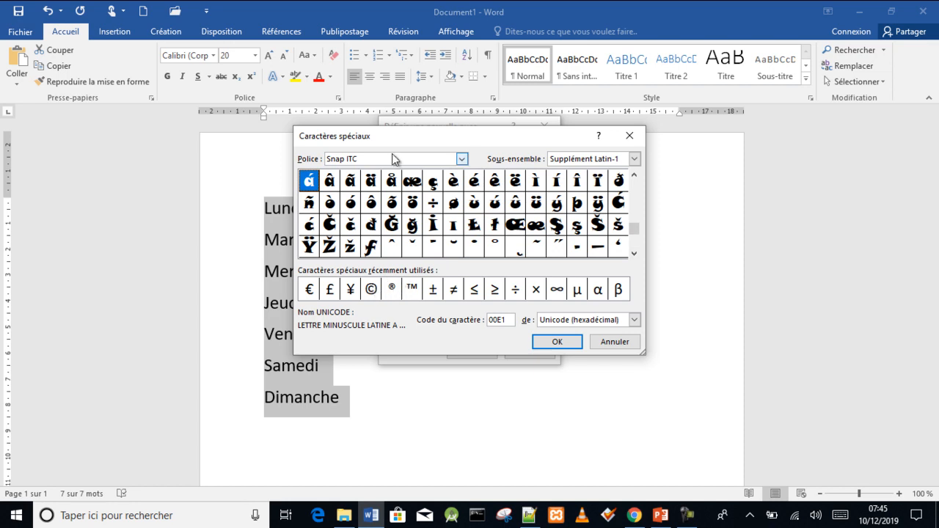
- Pick the Hebrew kaf character from the Segoe UI font as the list's new bullet and confirm
{"action": "left_click", "coordinate": [462, 160]}
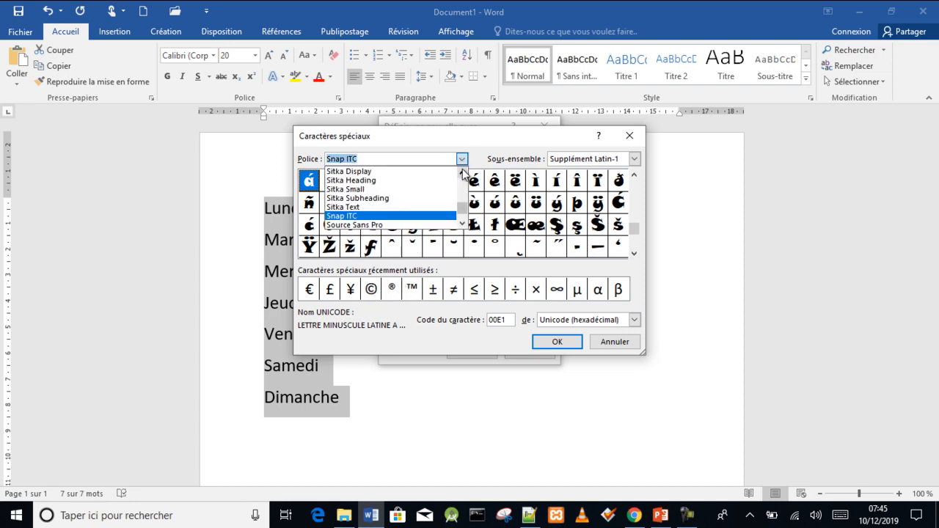
{"action": "left_click", "coordinate": [462, 171]}
{"action": "left_click", "coordinate": [462, 172]}
{"action": "left_click", "coordinate": [462, 172]}
{"action": "left_click", "coordinate": [462, 171]}
{"action": "left_click", "coordinate": [462, 172]}
{"action": "scroll", "coordinate": [407, 179], "scroll_direction": "up", "scroll_amount": 3}
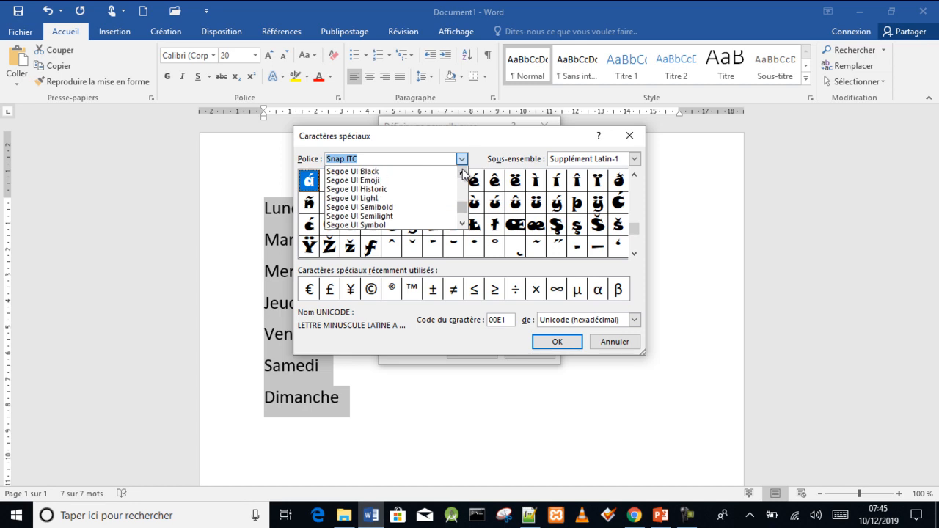
{"action": "left_click", "coordinate": [407, 179]}
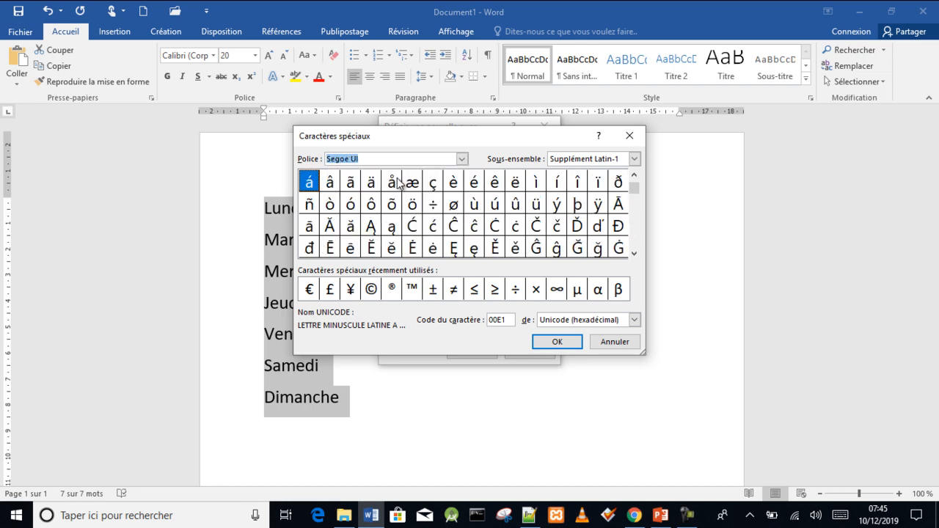
{"action": "left_click_drag", "start_coordinate": [635, 184], "coordinate": [636, 233]}
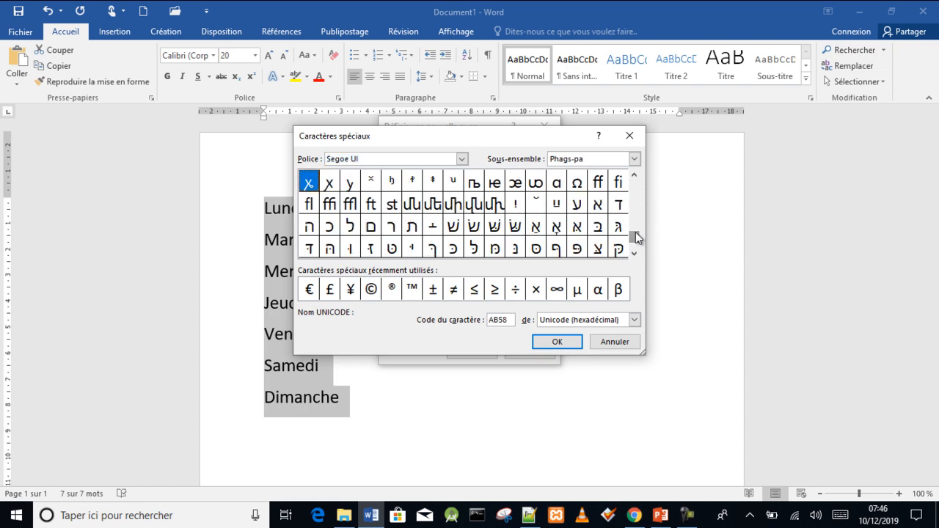
{"action": "left_click", "coordinate": [451, 250]}
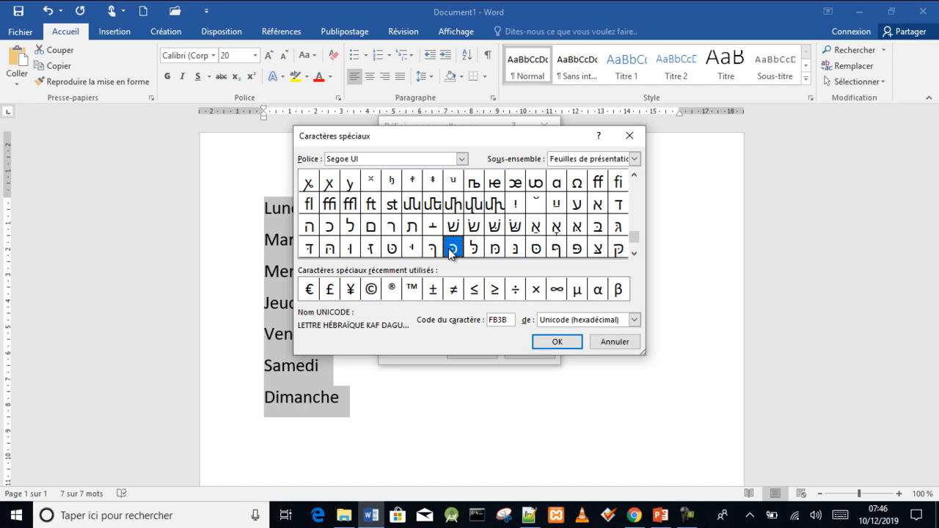
{"action": "left_click", "coordinate": [557, 343]}
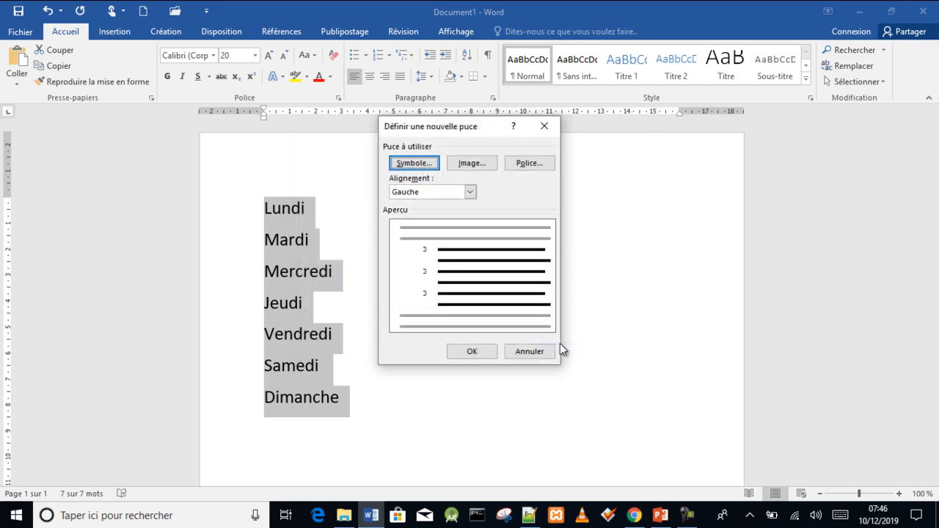
{"action": "left_click", "coordinate": [460, 349]}
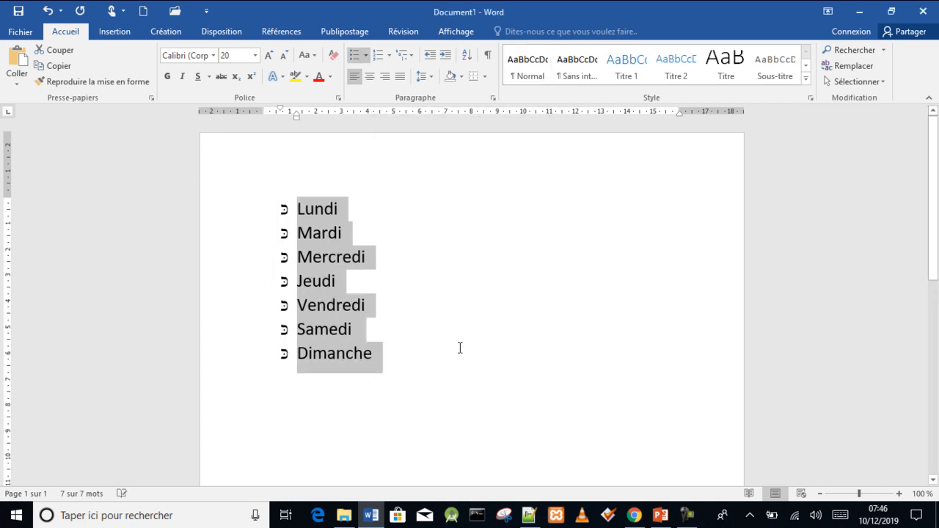
- Adjust the list indents, setting the bullet position to 3 cm and the text indent to 5 cm
{"action": "left_click", "coordinate": [460, 348]}
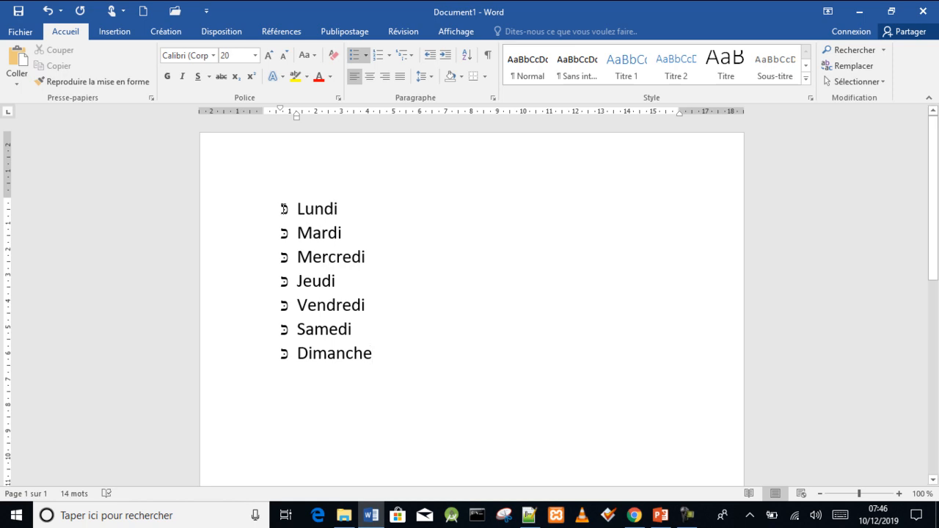
{"action": "left_click", "coordinate": [283, 209]}
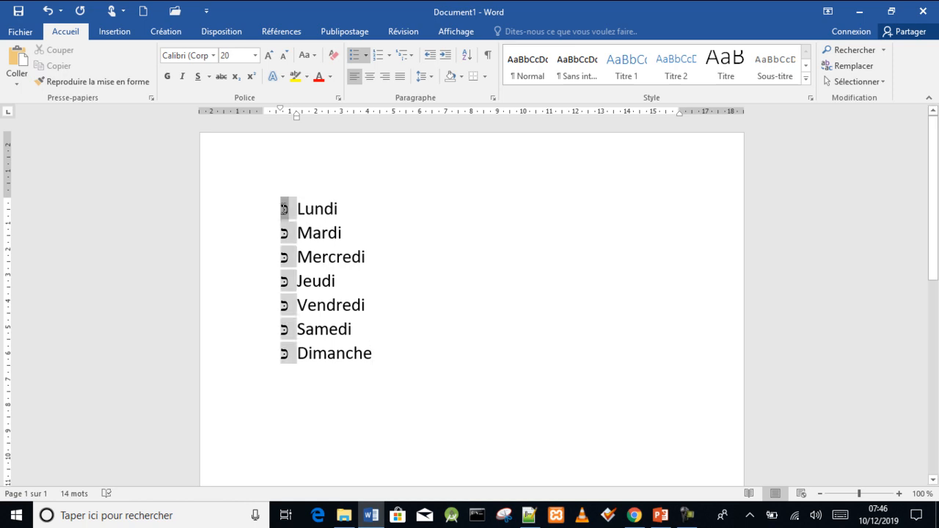
{"action": "right_click", "coordinate": [283, 210]}
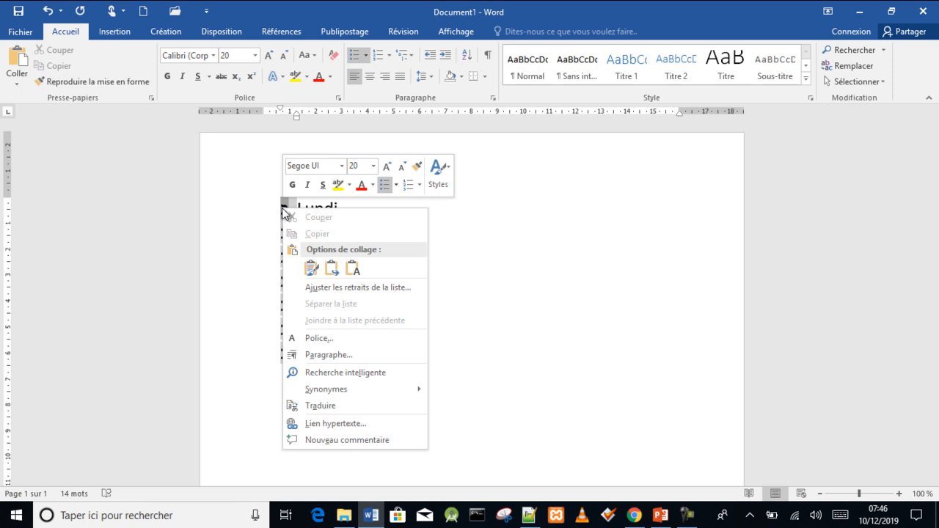
{"action": "left_click", "coordinate": [358, 287]}
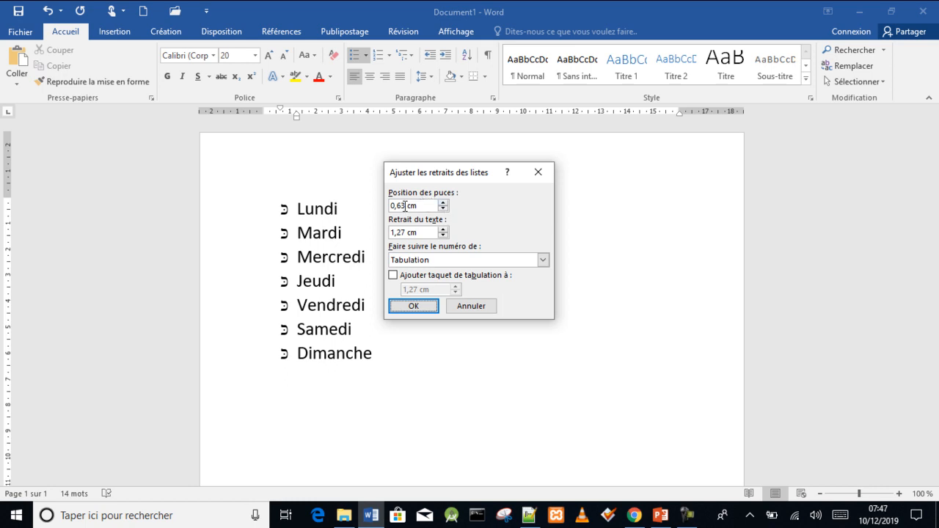
{"action": "left_click_drag", "start_coordinate": [408, 206], "coordinate": [388, 210]}
{"action": "type", "text": "3"}
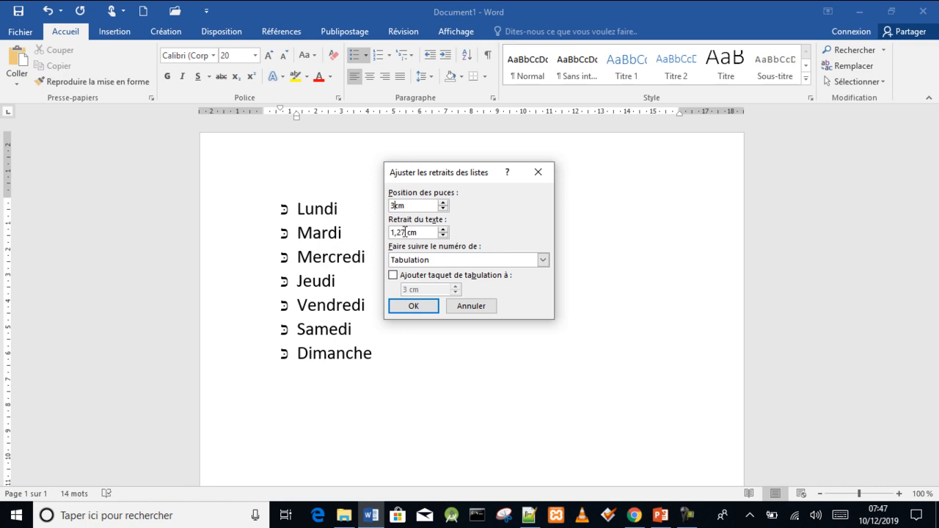
{"action": "left_click_drag", "start_coordinate": [405, 233], "coordinate": [389, 234]}
{"action": "type", "text": "5"}
{"action": "left_click", "coordinate": [413, 307]}
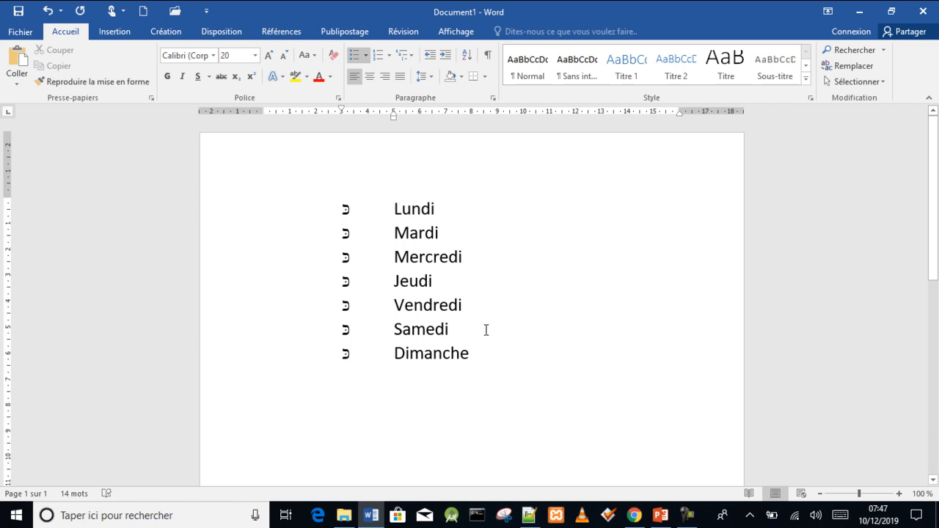
- Add several empty paragraphs further down the page below the list
{"action": "left_click_drag", "start_coordinate": [936, 229], "coordinate": [933, 336]}
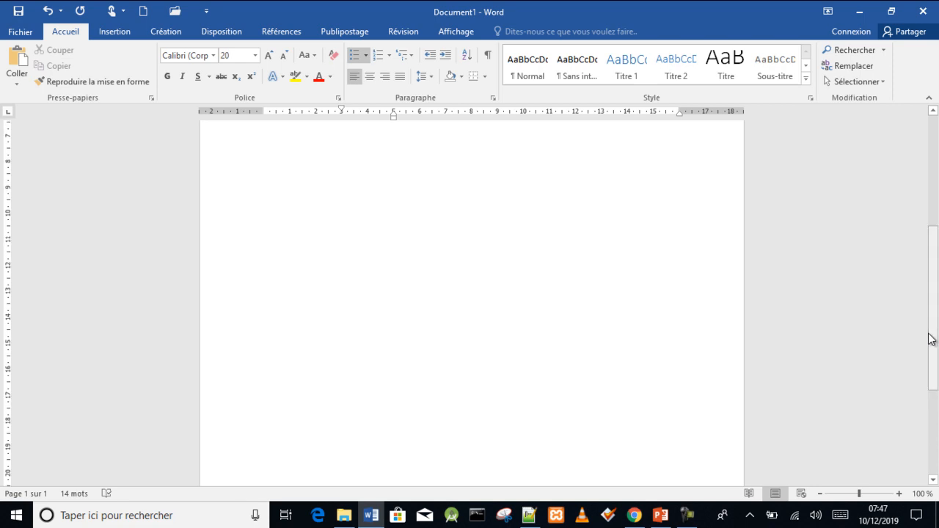
{"action": "double_click", "coordinate": [318, 255]}
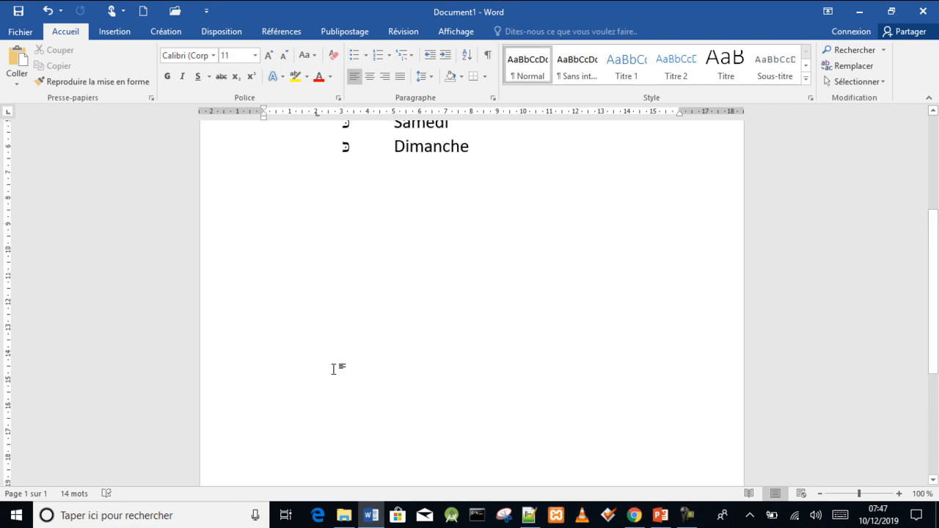
{"action": "key", "text": "Return"}
{"action": "key", "text": "Return"}
{"action": "key", "text": "Return"}
{"action": "key", "text": "Return"}
{"action": "key", "text": "Return"}
{"action": "key", "text": "Return"}
{"action": "key", "text": "Return"}
{"action": "key", "text": "Return"}
{"action": "key", "text": "Return"}
{"action": "key", "text": "Return"}
{"action": "key", "text": "Return"}
{"action": "key", "text": "Return"}
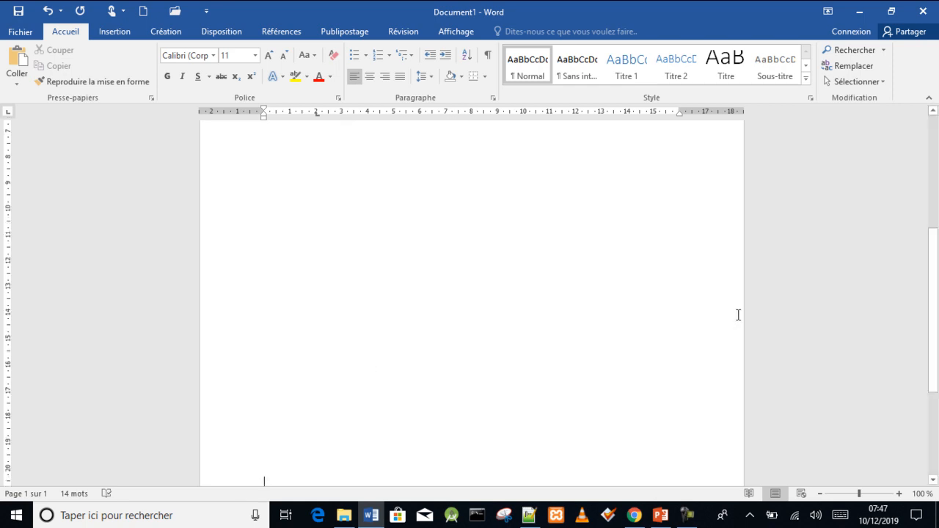
- Start a new bulleted list on an empty line further down the page using the arrow bullet
{"action": "left_click_drag", "start_coordinate": [936, 266], "coordinate": [933, 325]}
{"action": "double_click", "coordinate": [269, 200]}
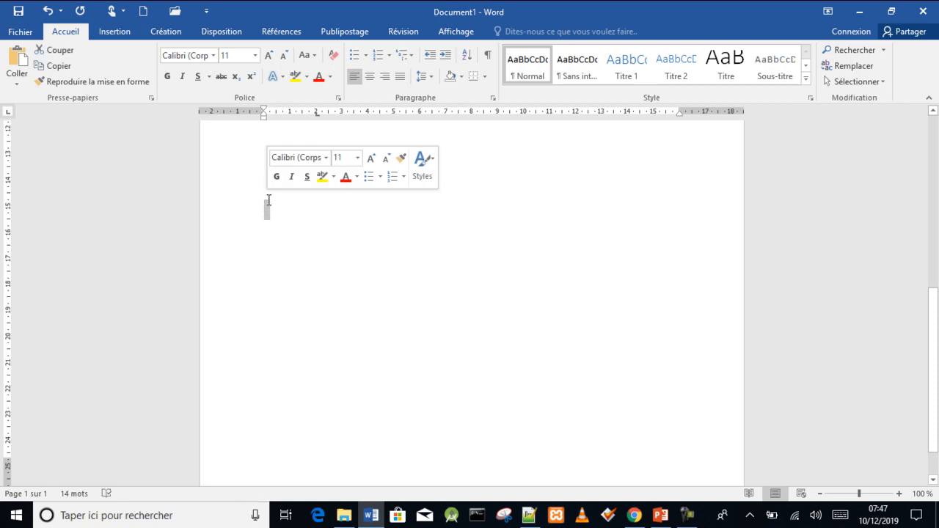
{"action": "left_click", "coordinate": [279, 217]}
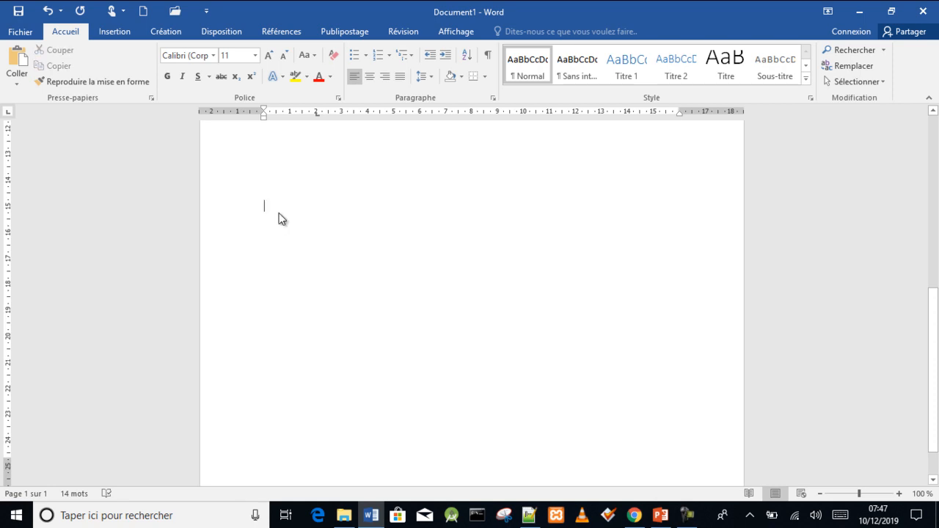
{"action": "left_click", "coordinate": [365, 56]}
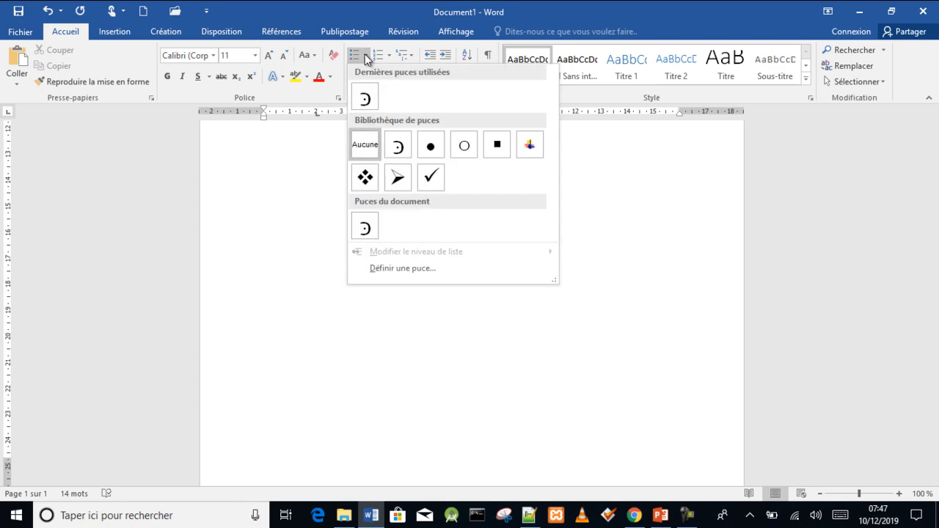
{"action": "left_click", "coordinate": [398, 178]}
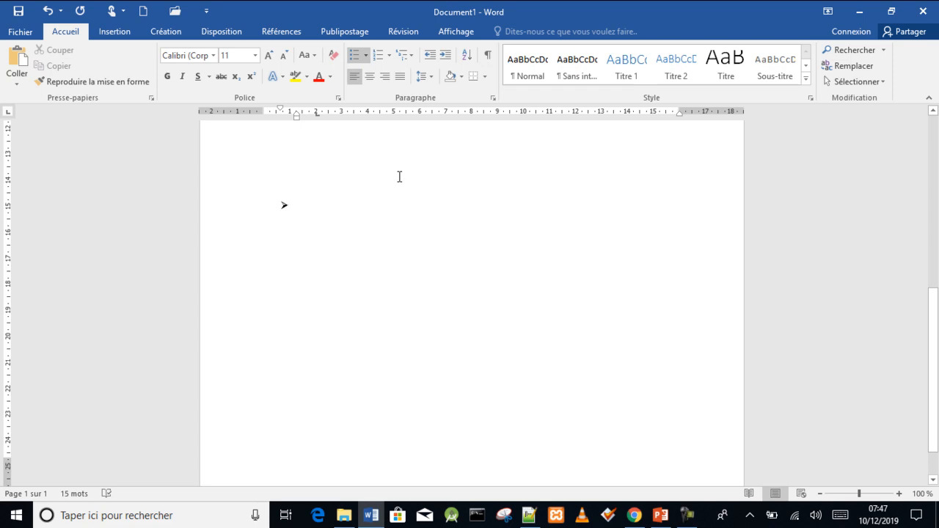
- Enter Lundi, Mardi, Mercredi and Jeudi as items of the arrow-bulleted list
{"action": "type", "text": "Lundi"}
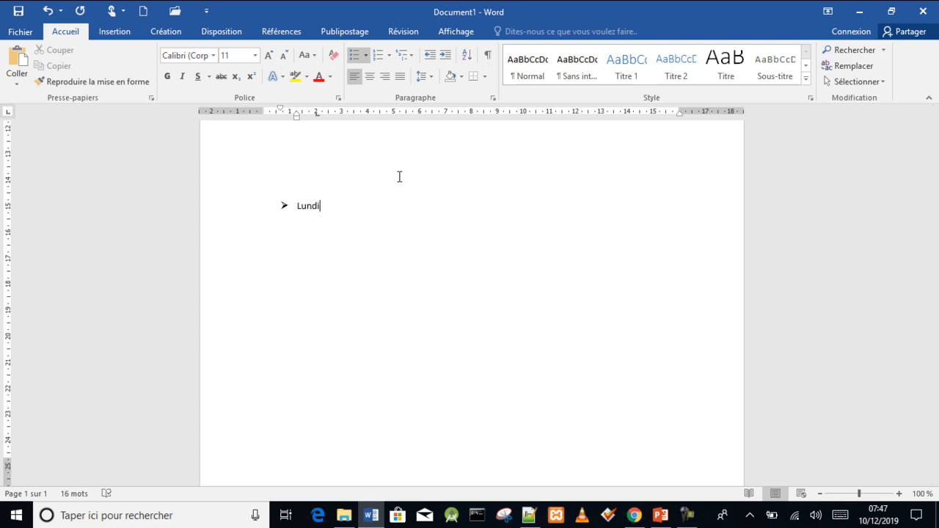
{"action": "key", "text": "Return"}
{"action": "type", "text": "Mad"}
{"action": "key", "text": "BackSpace"}
{"action": "type", "text": "rdi"}
{"action": "key", "text": "Return"}
{"action": "type", "text": "Merc"}
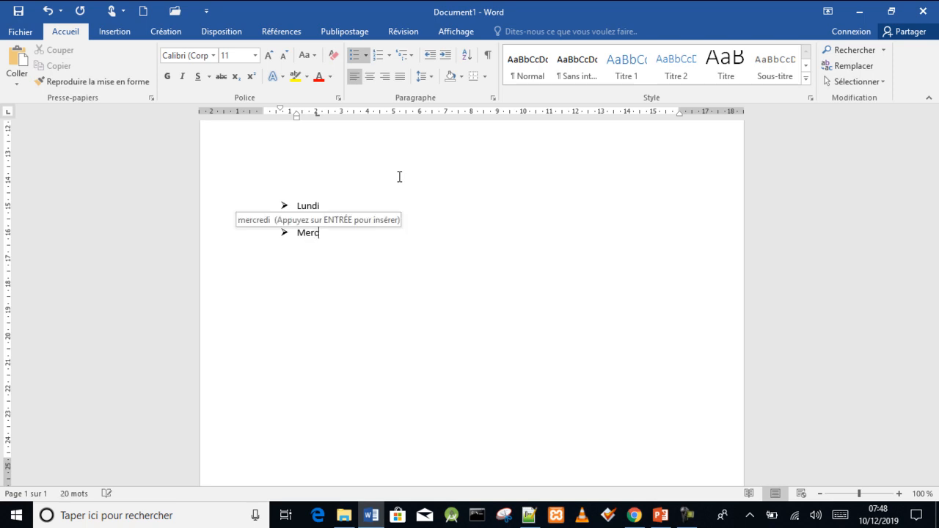
{"action": "type", "text": "redi Jeudi"}
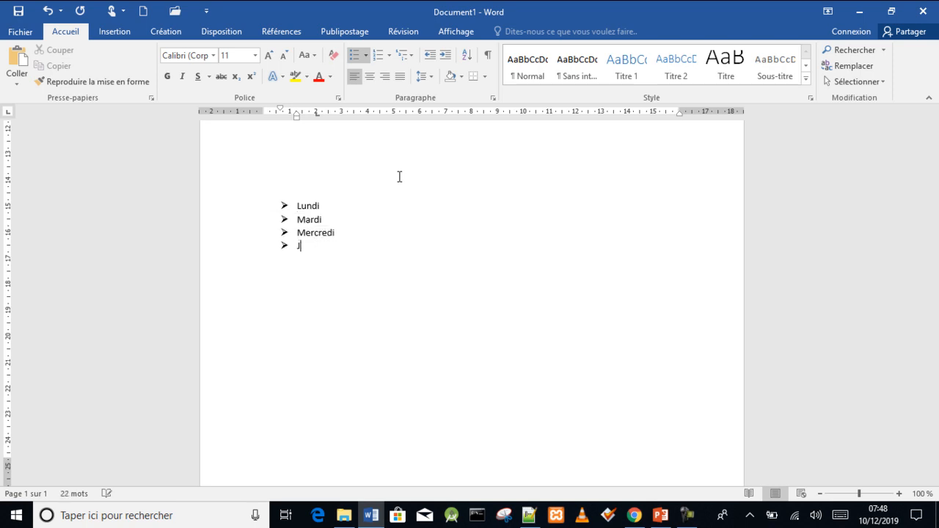
- Add the items Vnedredi, Samedi and Dimanche to the end of the list
{"action": "key", "text": "Return"}
{"action": "type", "text": "C"}
{"action": "key", "text": "BackSpace"}
{"action": "type", "text": "Vneder"}
{"action": "type", "text": "e"}
{"action": "key", "text": "BackSpace"}
{"action": "key", "text": "BackSpace"}
{"action": "key", "text": "BackSpace"}
{"action": "type", "text": "redi"}
{"action": "key", "text": "Return"}
{"action": "type", "text": "Samedi"}
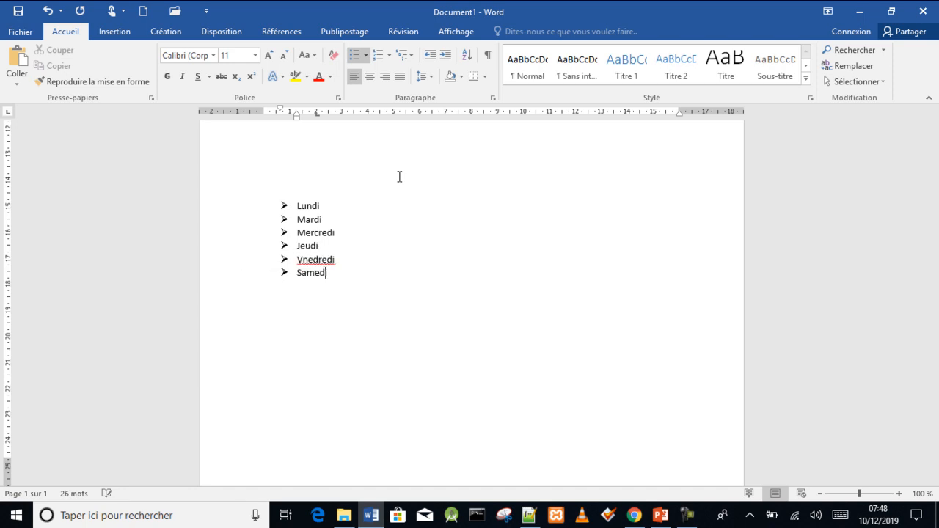
{"action": "key", "text": "Return"}
{"action": "type", "text": "Dima"}
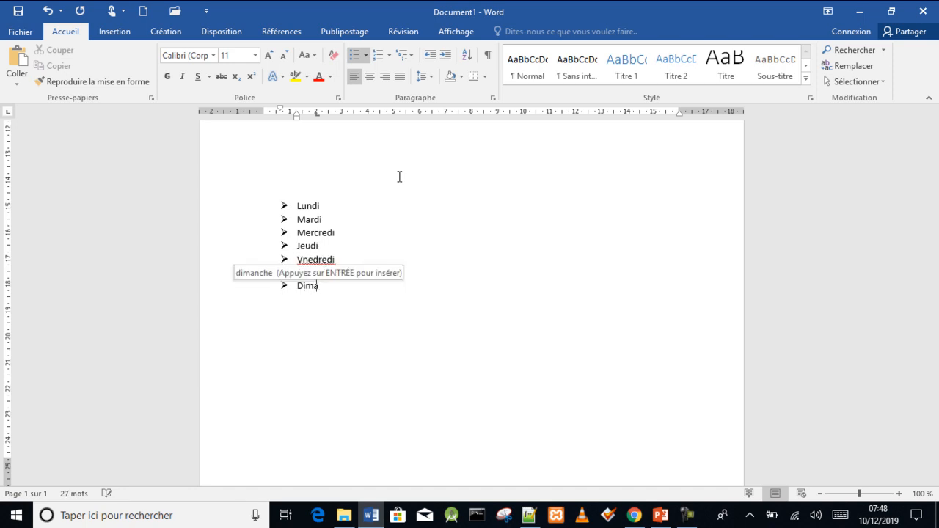
{"action": "type", "text": "nche"}
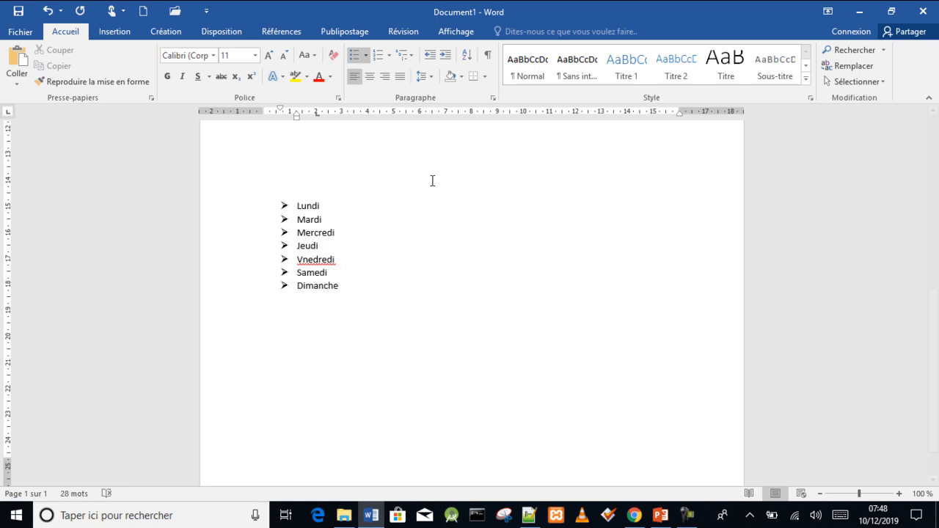
- Set the font size of the whole weekday list to 26
{"action": "left_click_drag", "start_coordinate": [345, 289], "coordinate": [259, 208]}
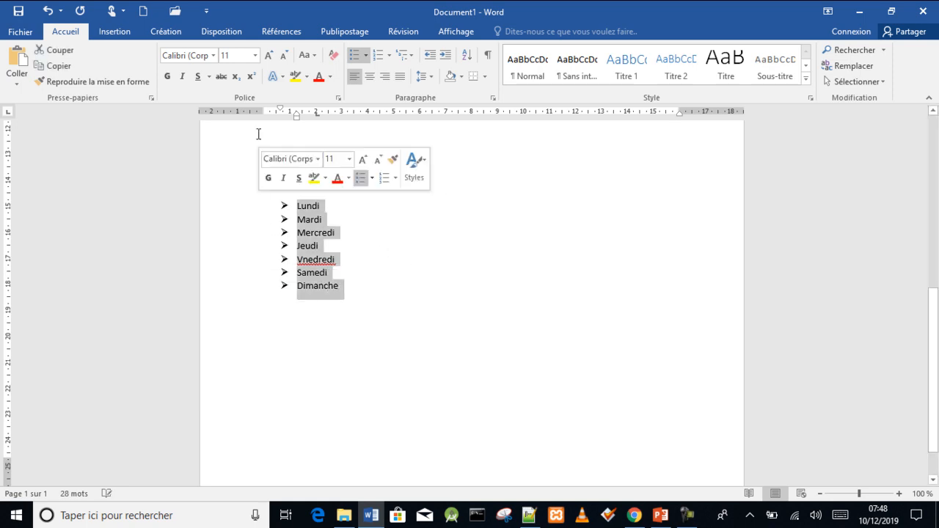
{"action": "left_click", "coordinate": [255, 55]}
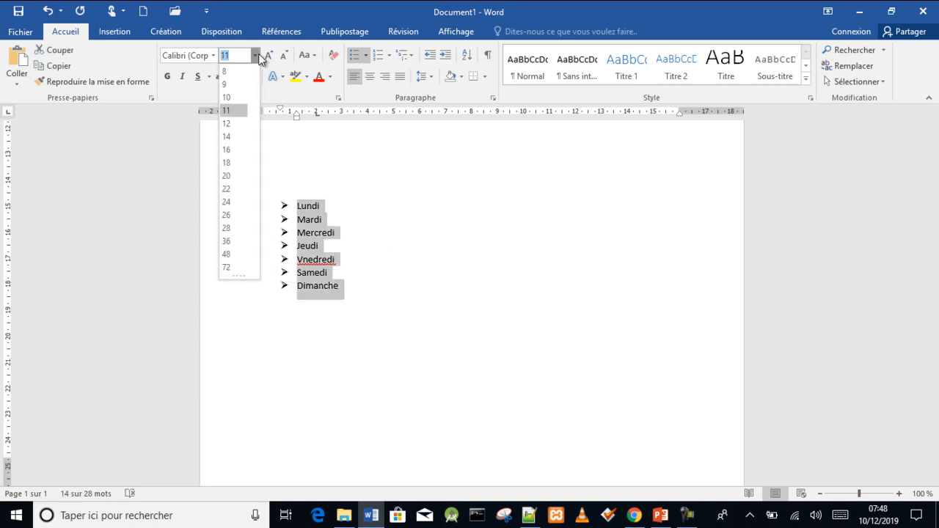
{"action": "left_click", "coordinate": [227, 217]}
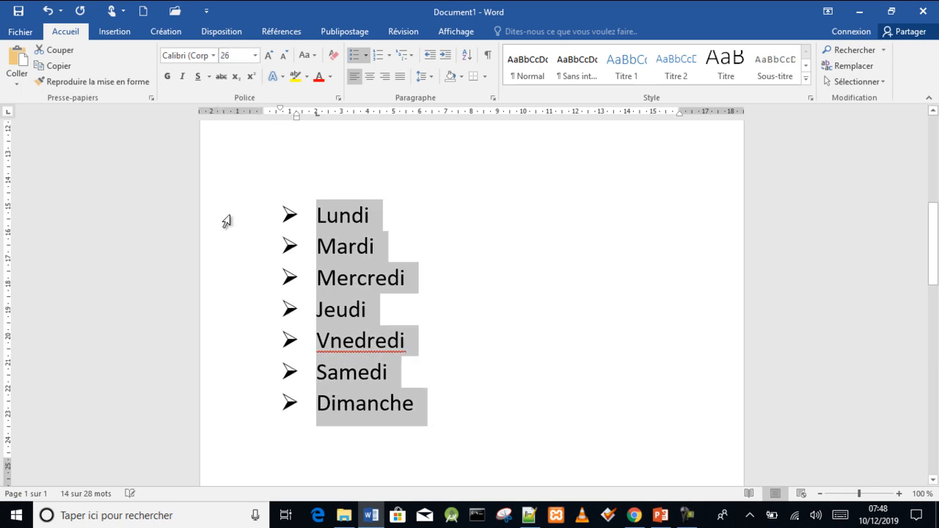
{"action": "left_click", "coordinate": [432, 408]}
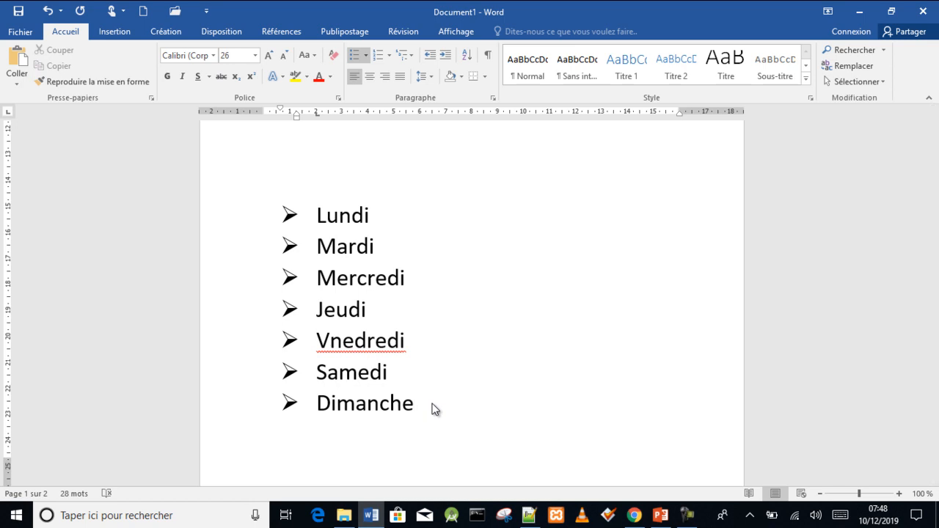
- Correct the misspelled item Vnedredi to Vendredi
{"action": "left_click_drag", "start_coordinate": [355, 341], "coordinate": [330, 343]}
{"action": "type", "text": "en"}
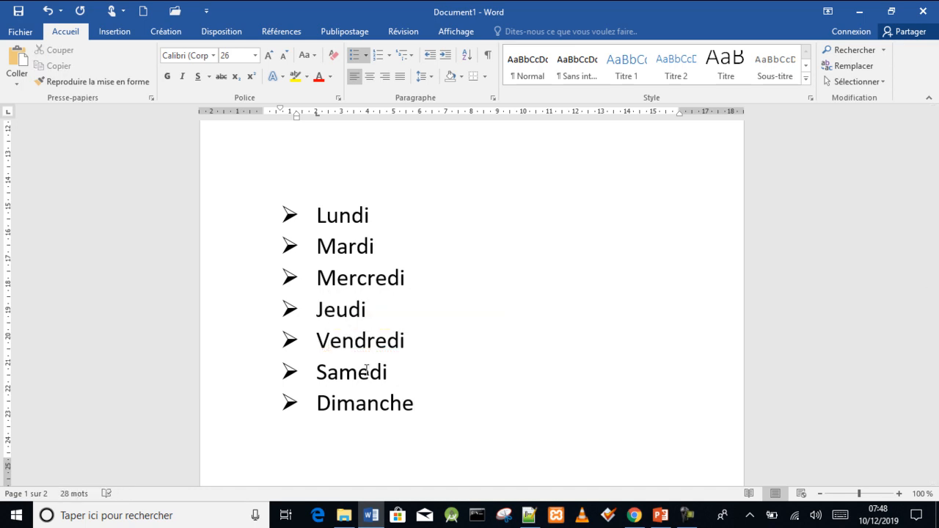